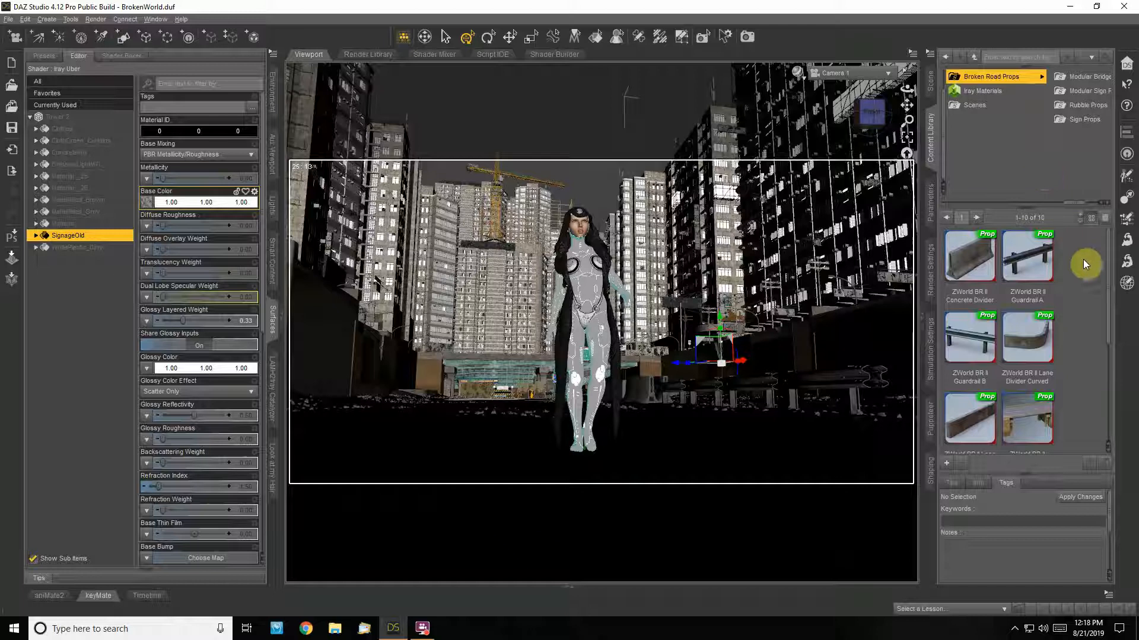
Browse the Broken Road Props subfolders and examine the available debris piles in Rubble Props.
scroll(1103, 261, down, 3)
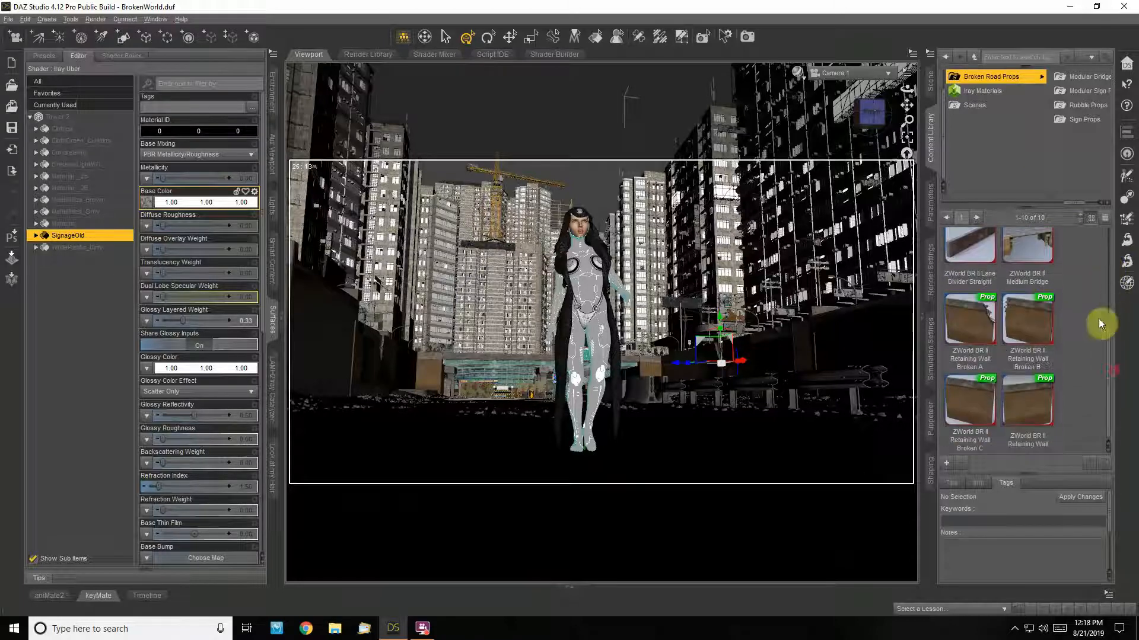
click(1083, 88)
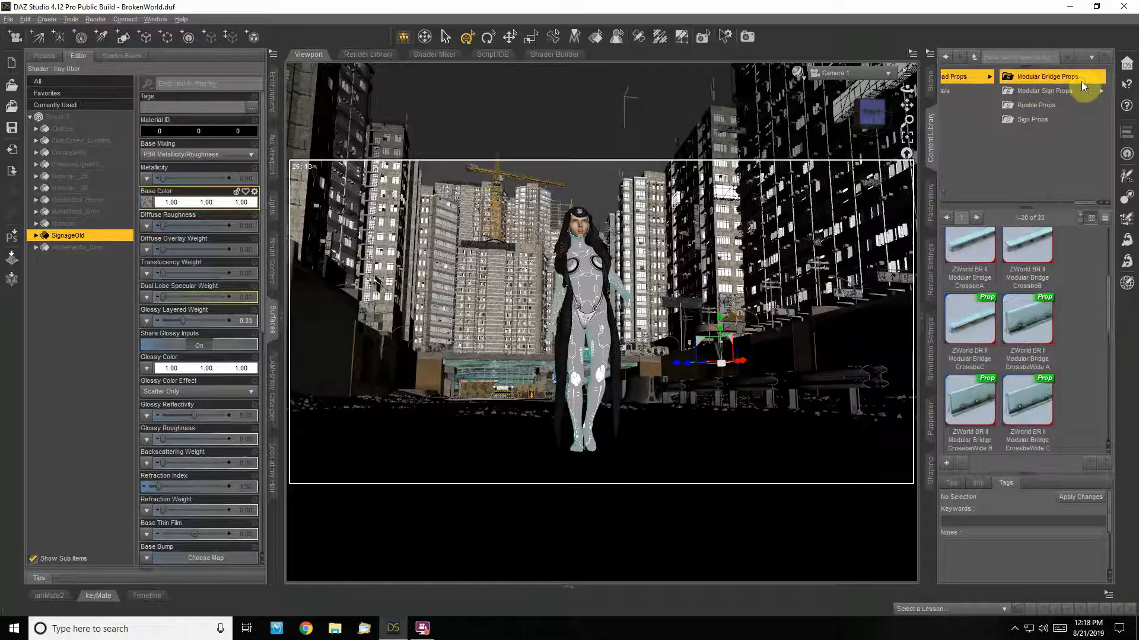
click(1029, 91)
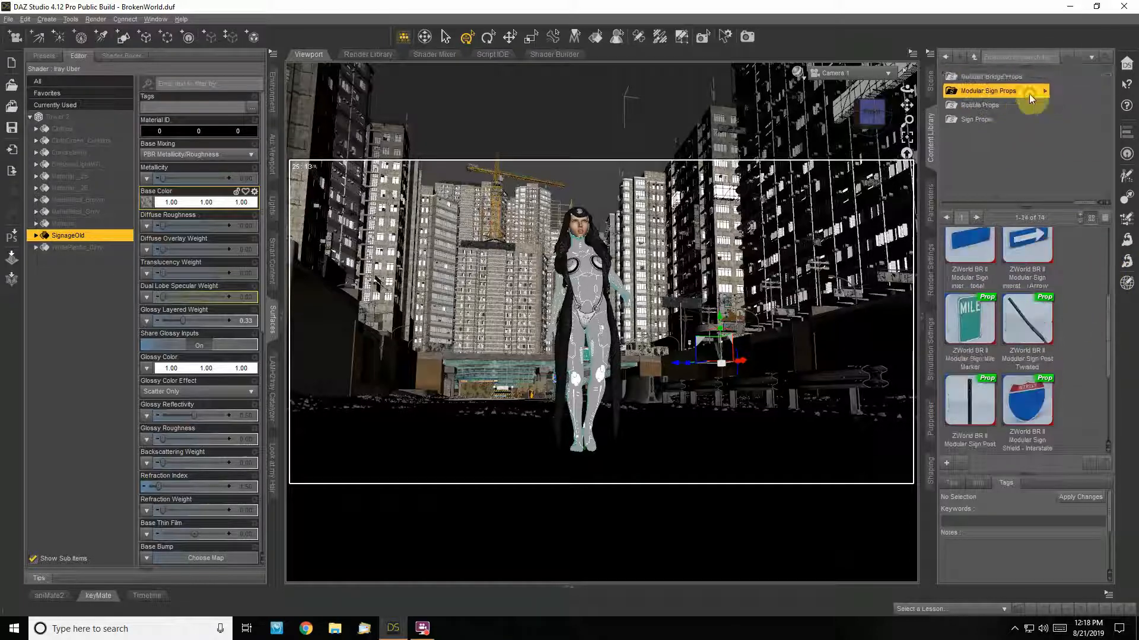
click(985, 107)
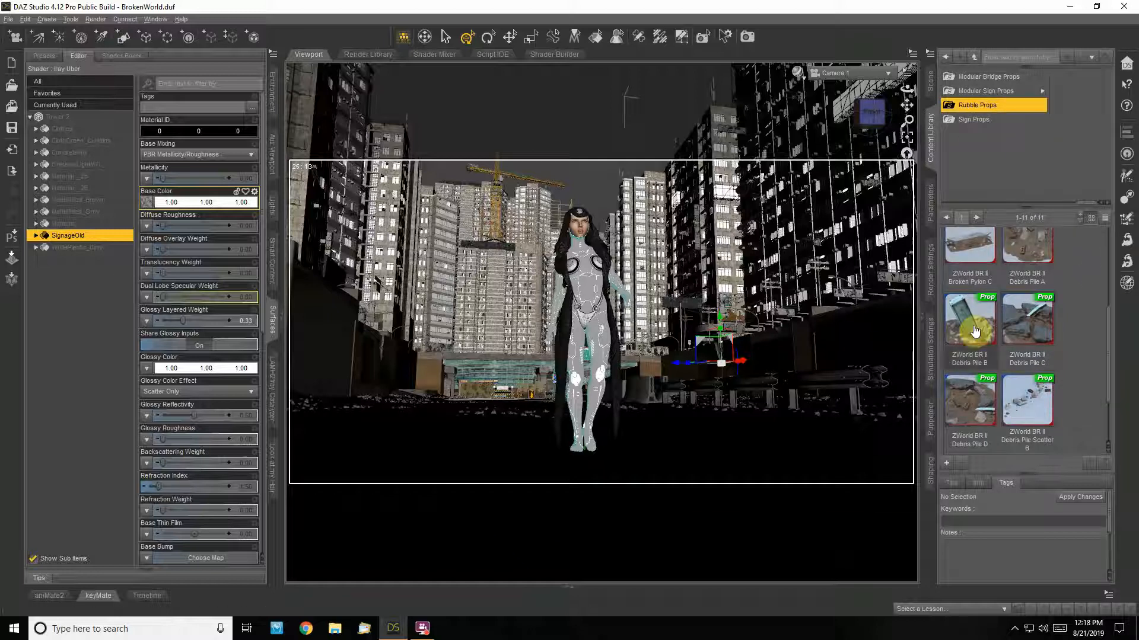
mouse_move(975, 331)
mouse_move(1028, 321)
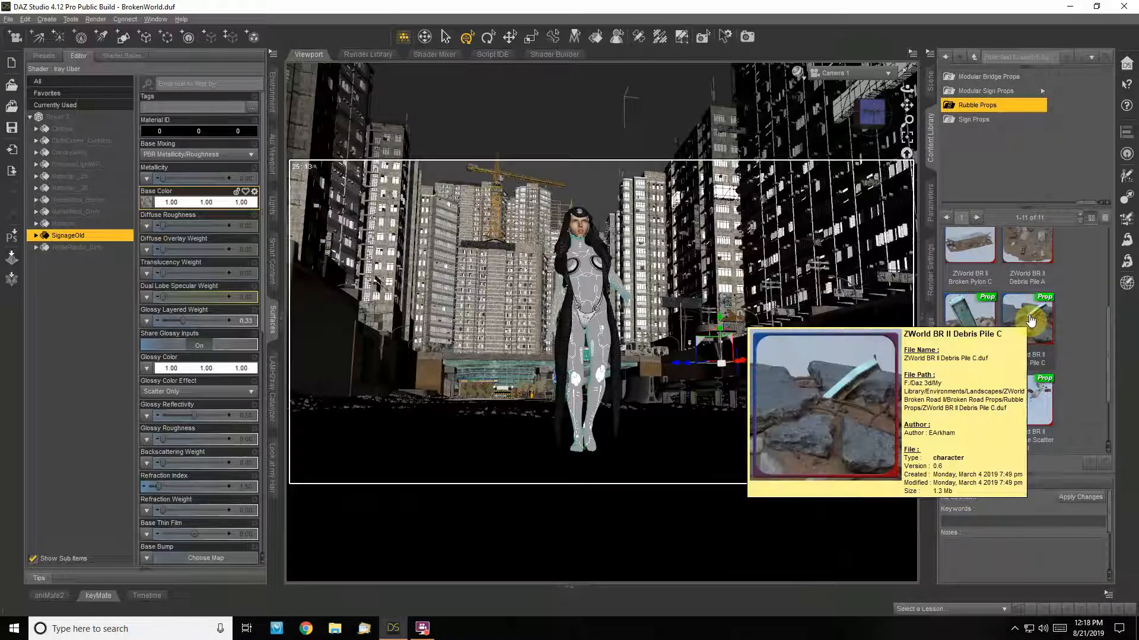
mouse_move(1032, 404)
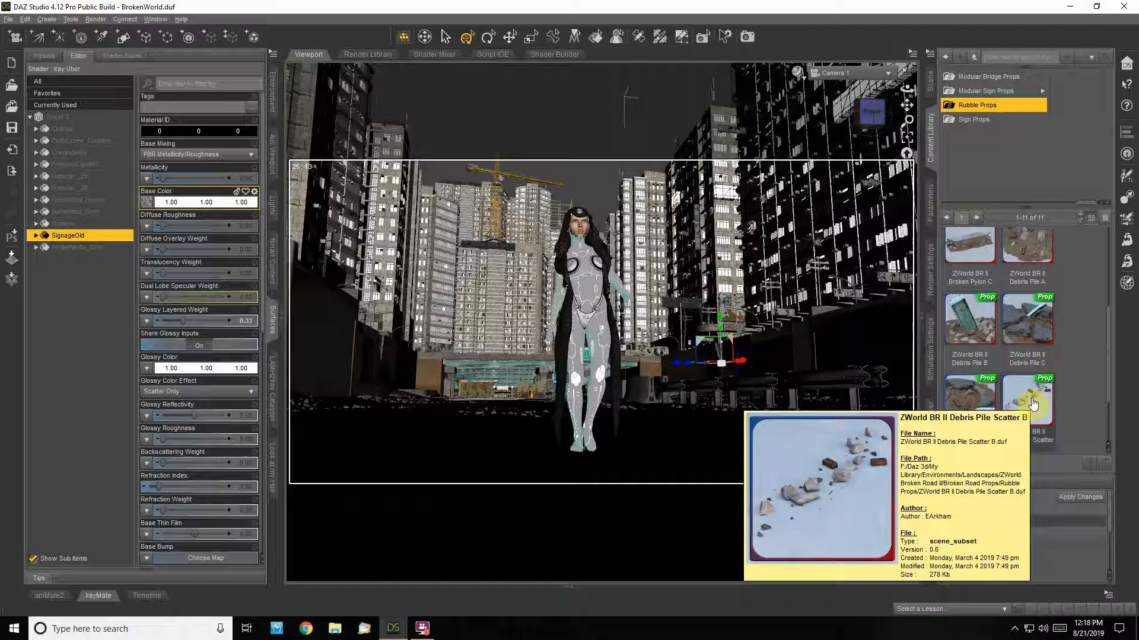
mouse_move(975, 395)
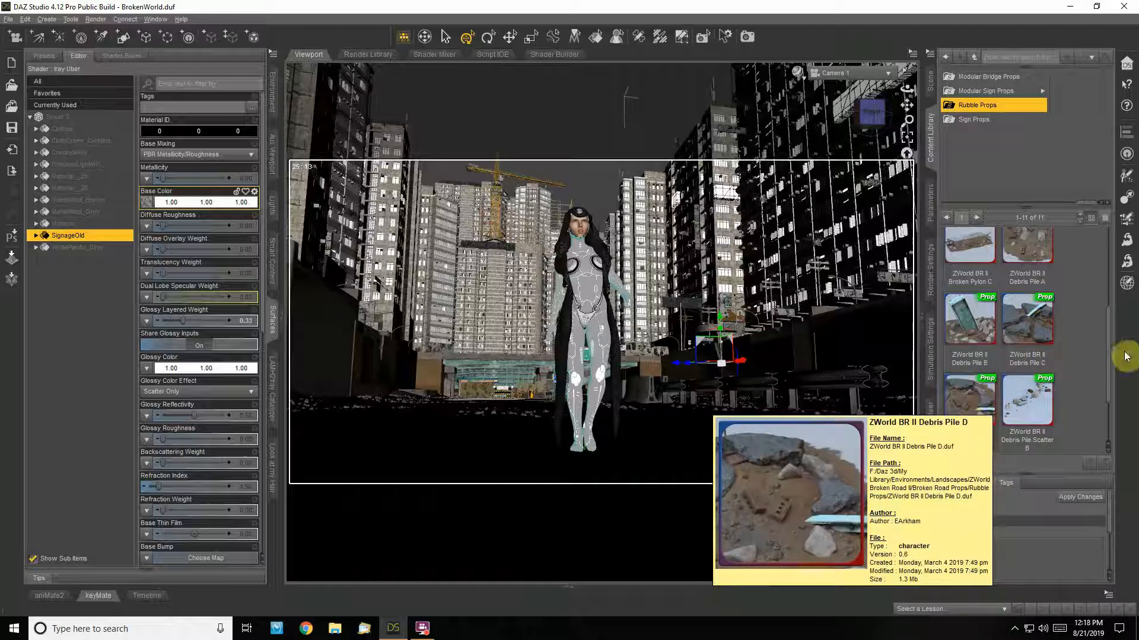
drag(1109, 358, 1109, 401)
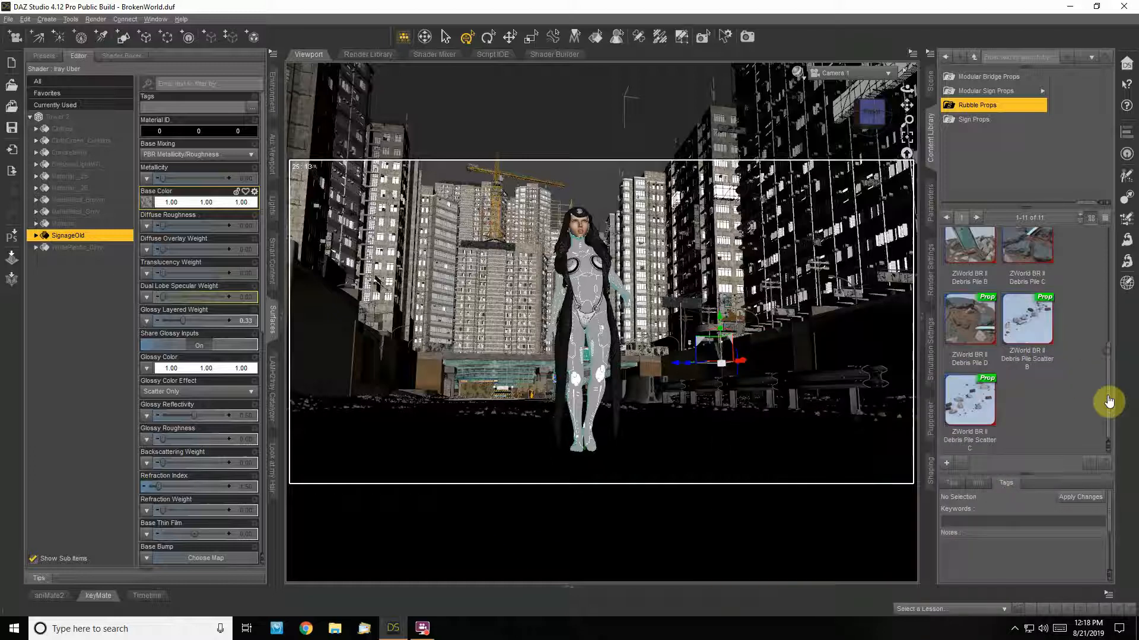
Switch to Perspective View and add the ZWorld BR II Debris Pile Scatter B and Debris Pile C props to the scene.
click(883, 81)
click(886, 75)
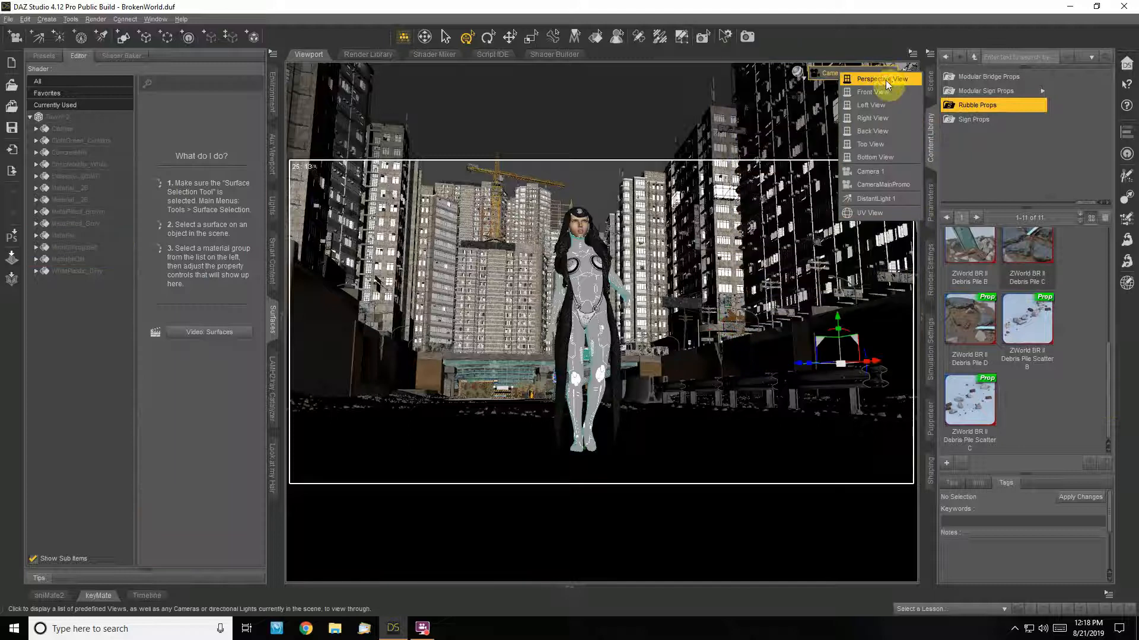
click(885, 80)
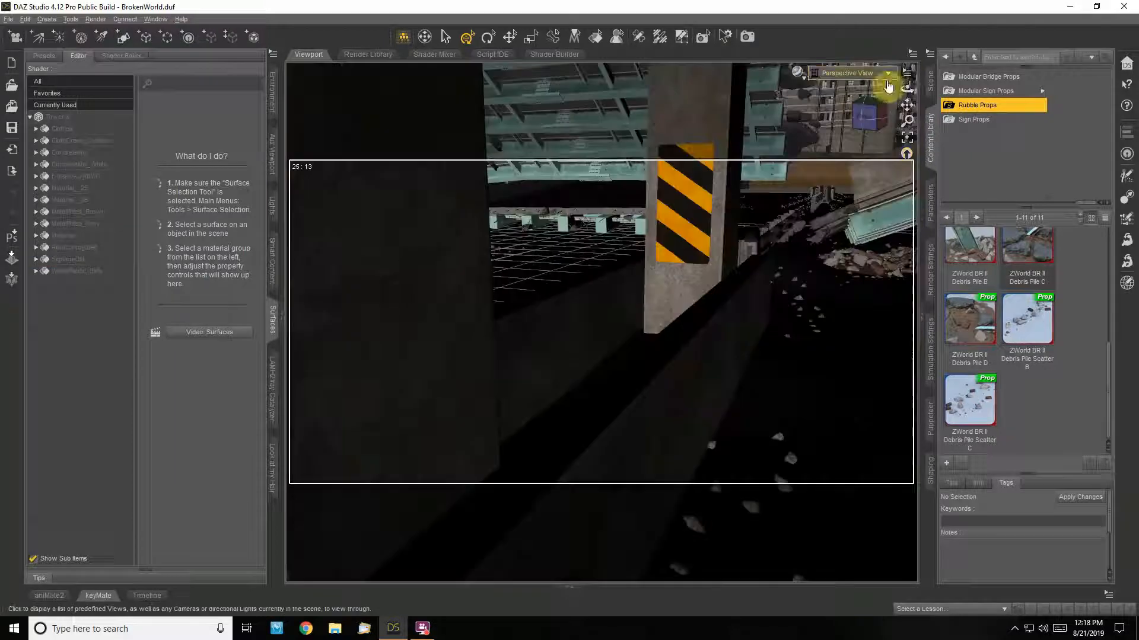
click(1026, 319)
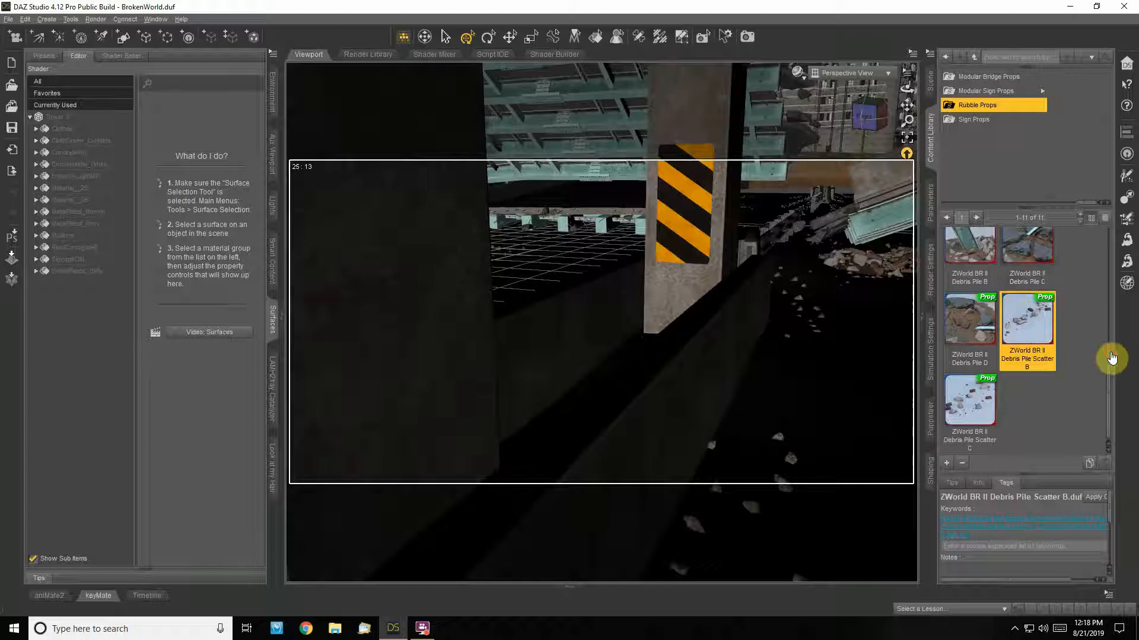
scroll(1112, 344, up, 2)
double_click(1030, 285)
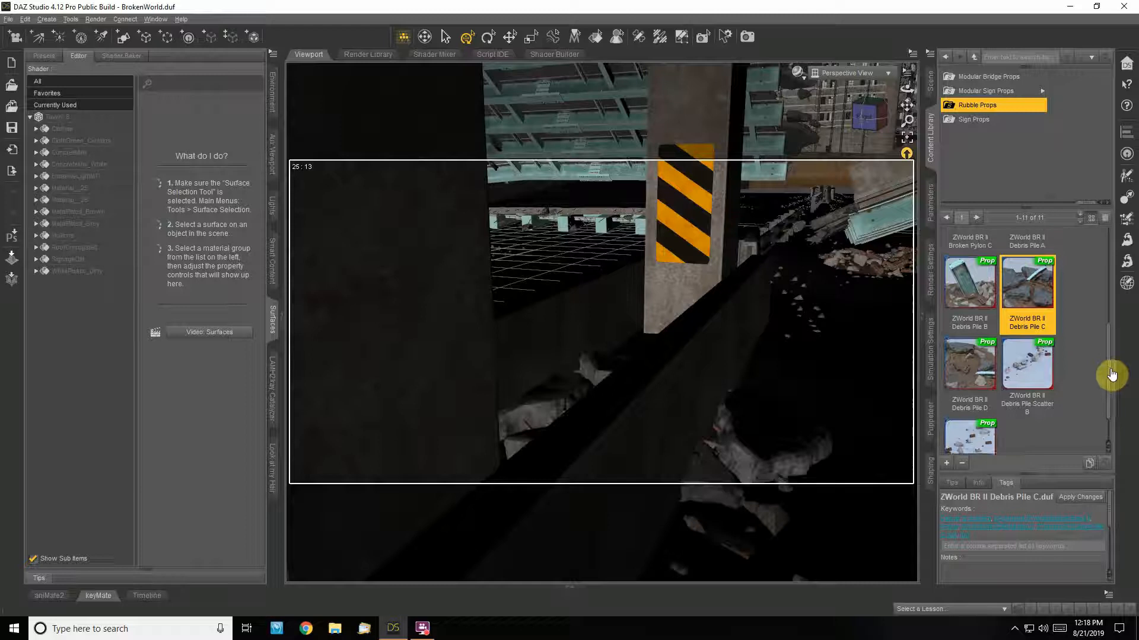
scroll(1112, 356, up, 2)
scroll(1112, 325, up, 3)
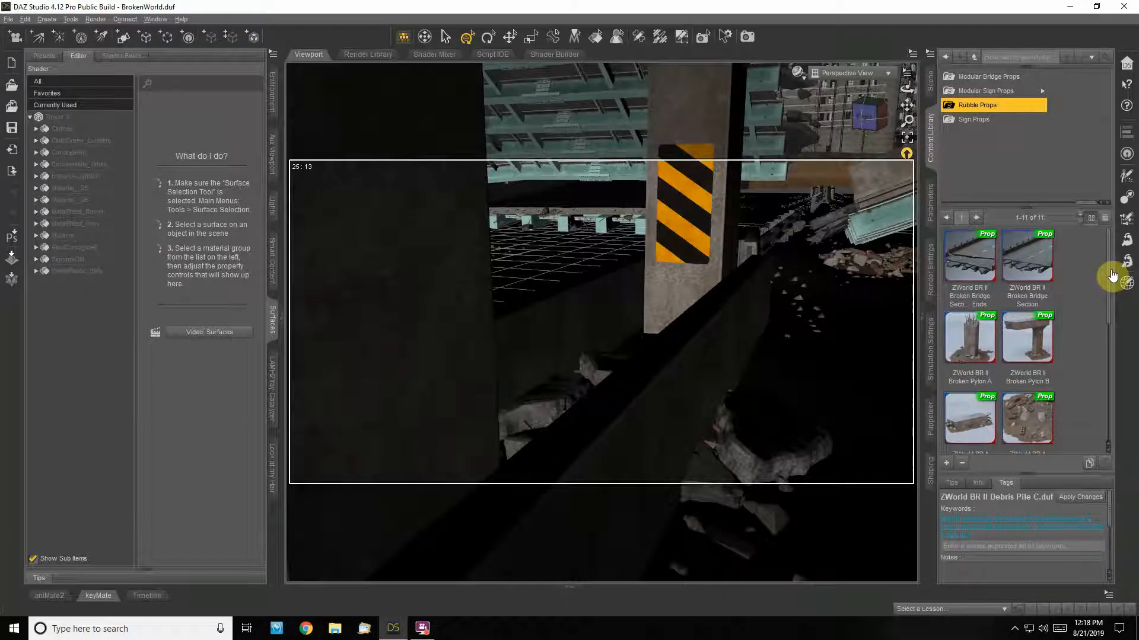
scroll(1112, 309, down, 6)
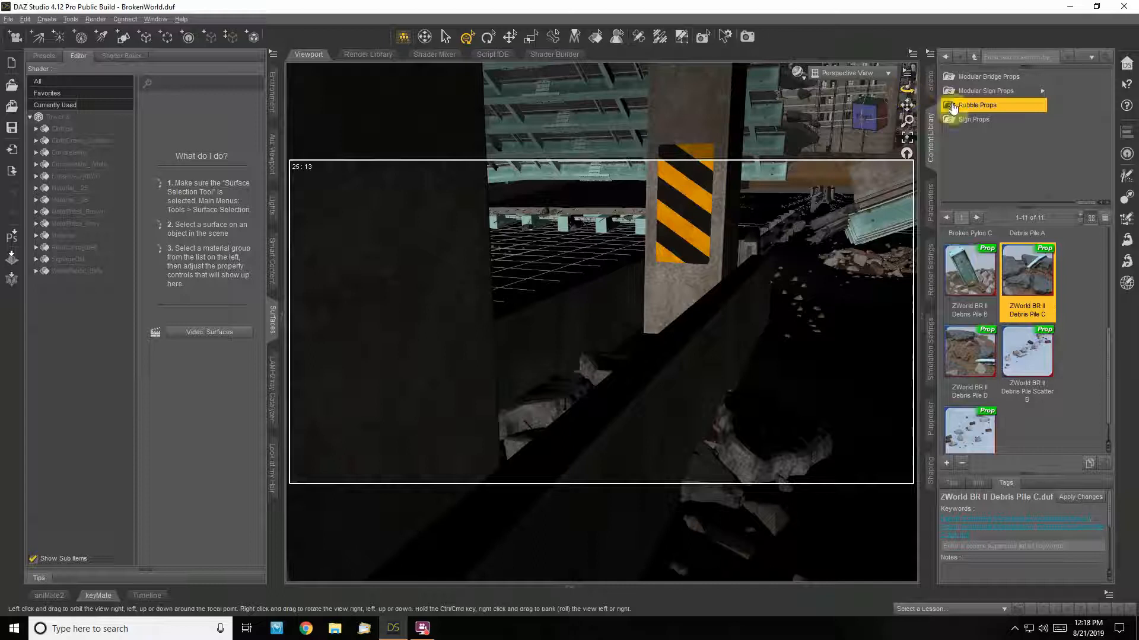
Select the newly added Debris Pile Scatter B (2) in the scene and move it down the road toward the figure.
click(931, 82)
scroll(990, 404, down, 4)
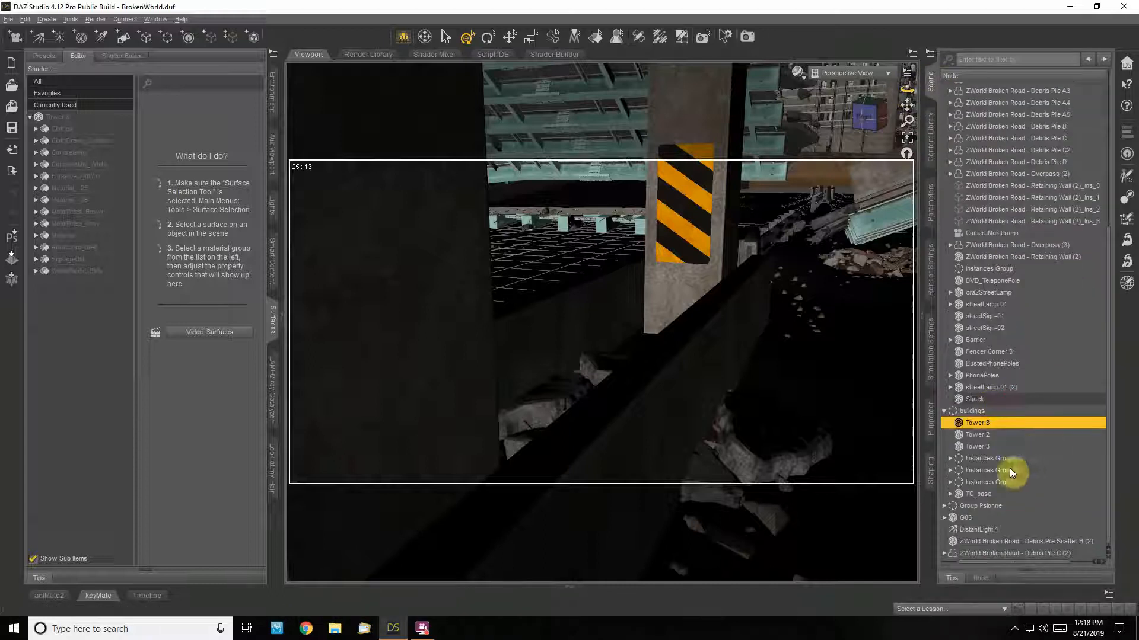
click(943, 409)
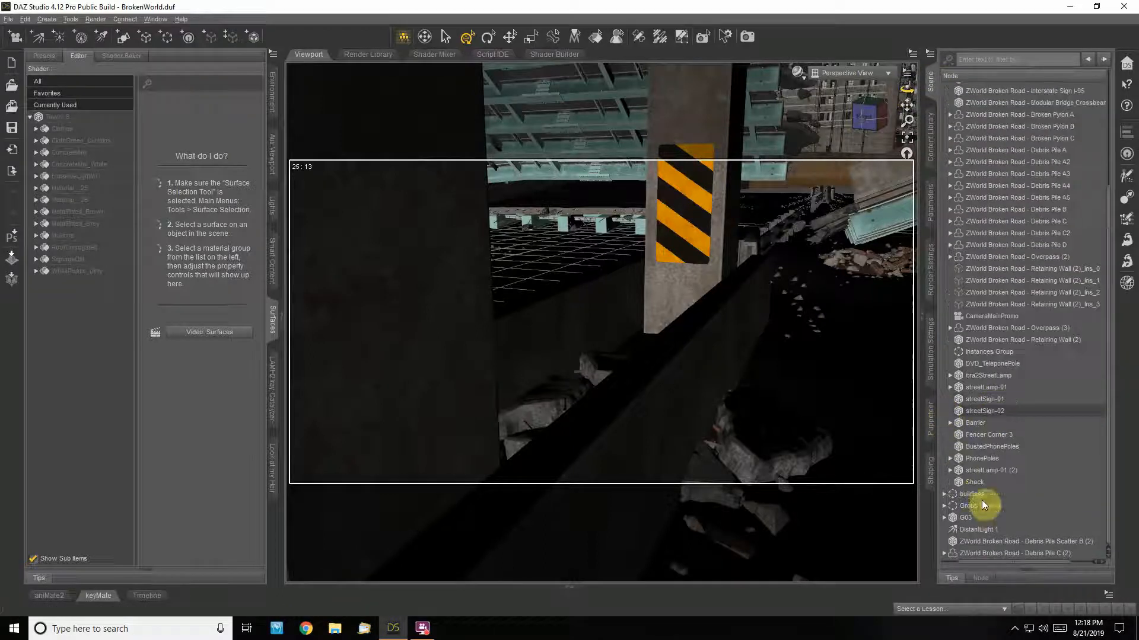
click(976, 543)
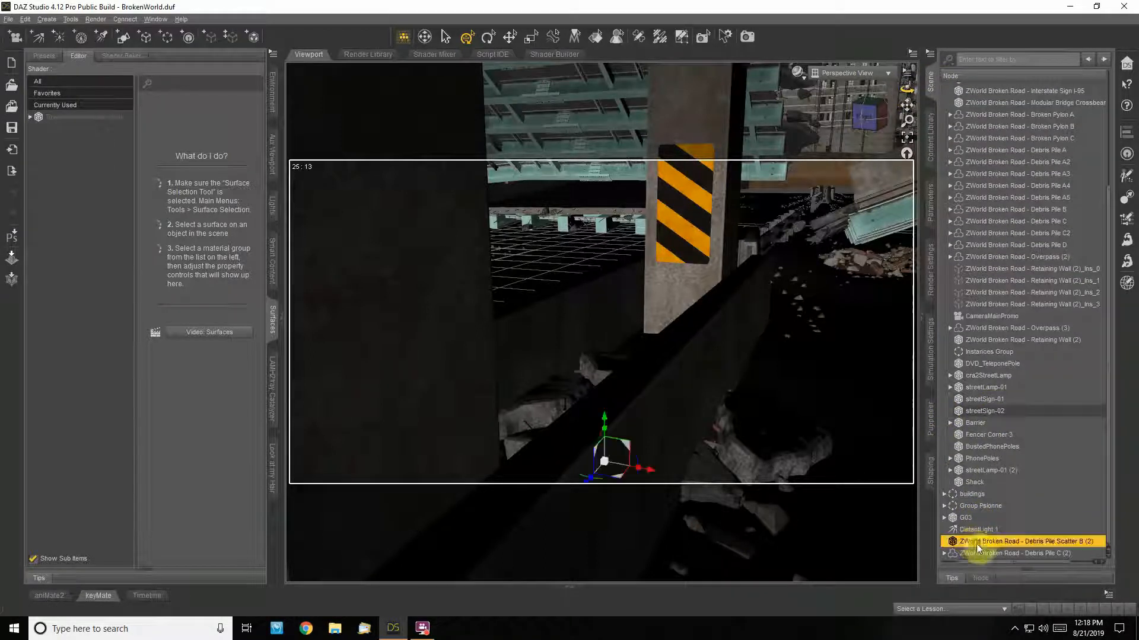
click(906, 138)
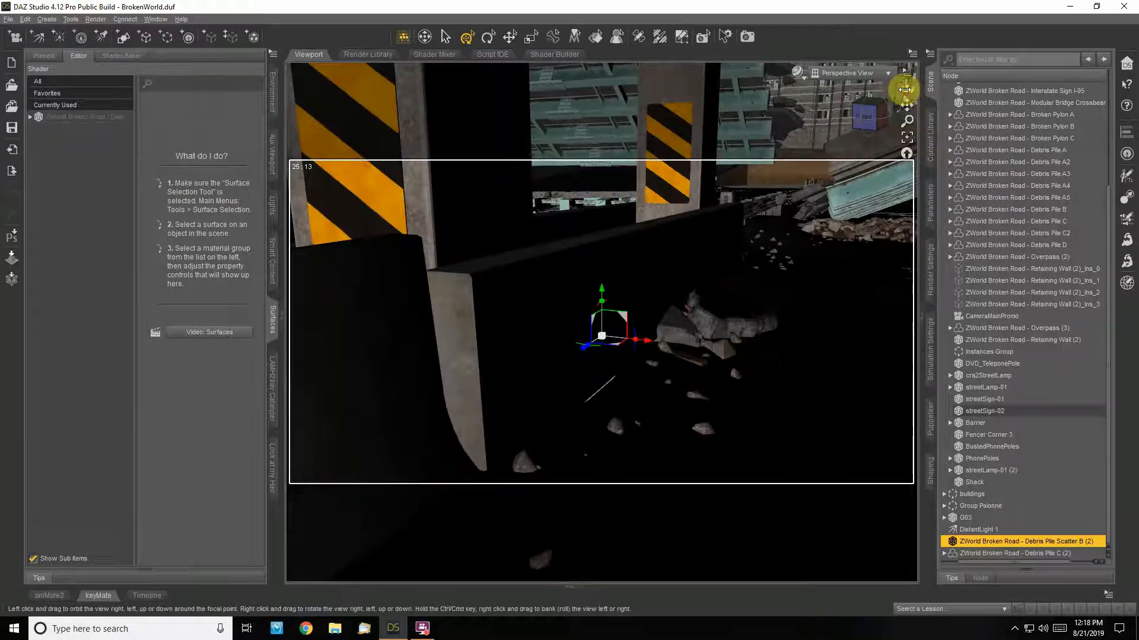
drag(904, 89, 912, 100)
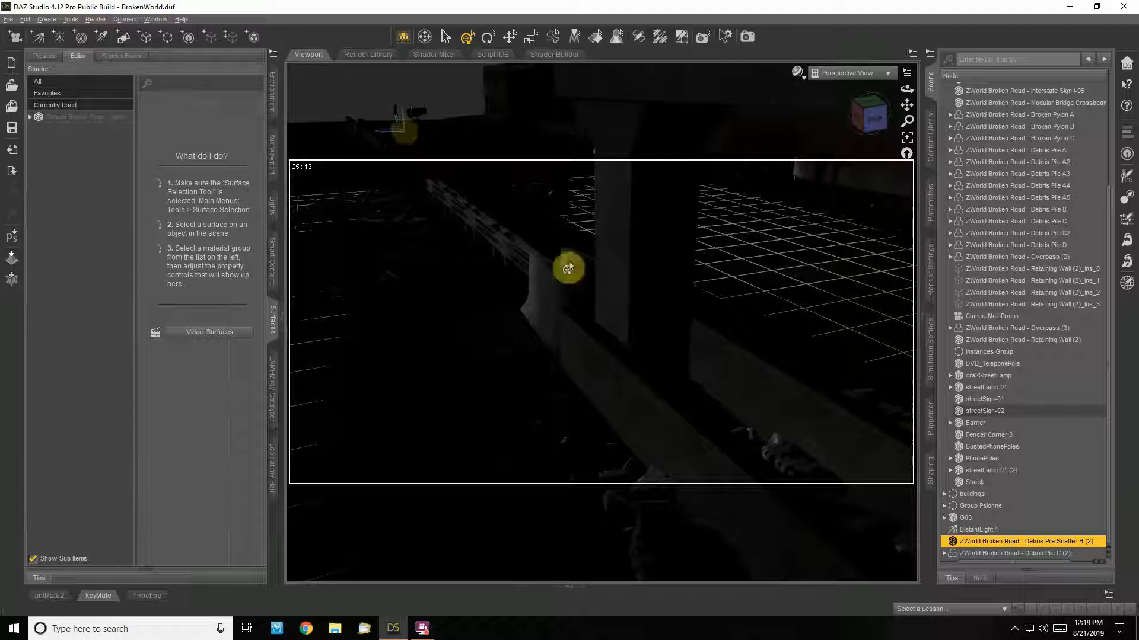
Move Debris Pile C (2) down the road toward the figure and frame it in the Perspective View.
click(1020, 554)
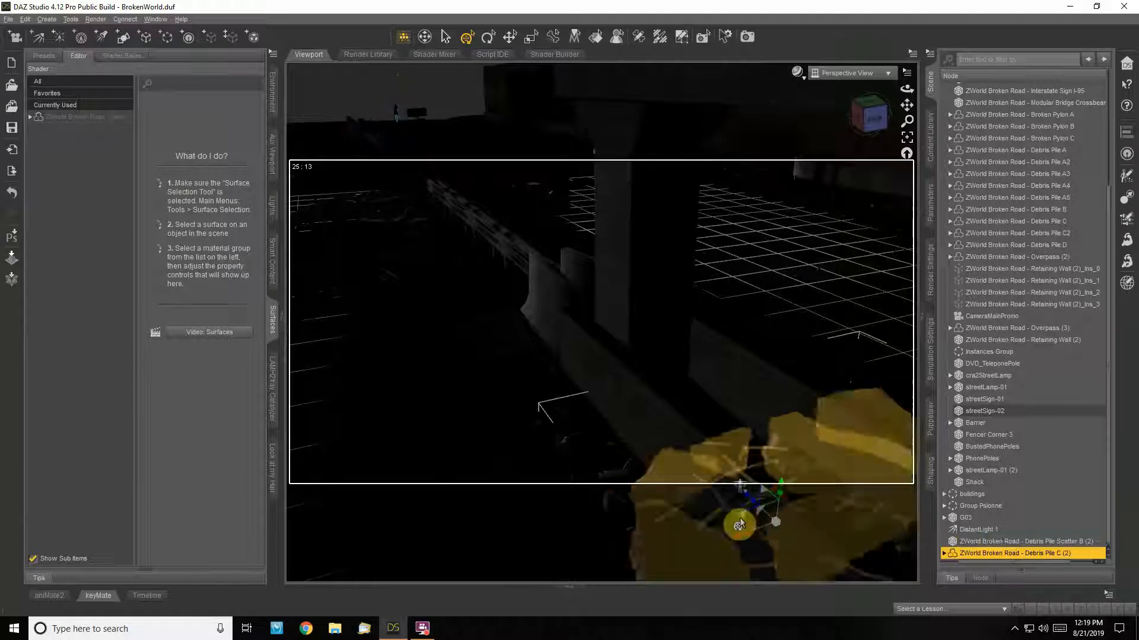
drag(741, 523, 423, 134)
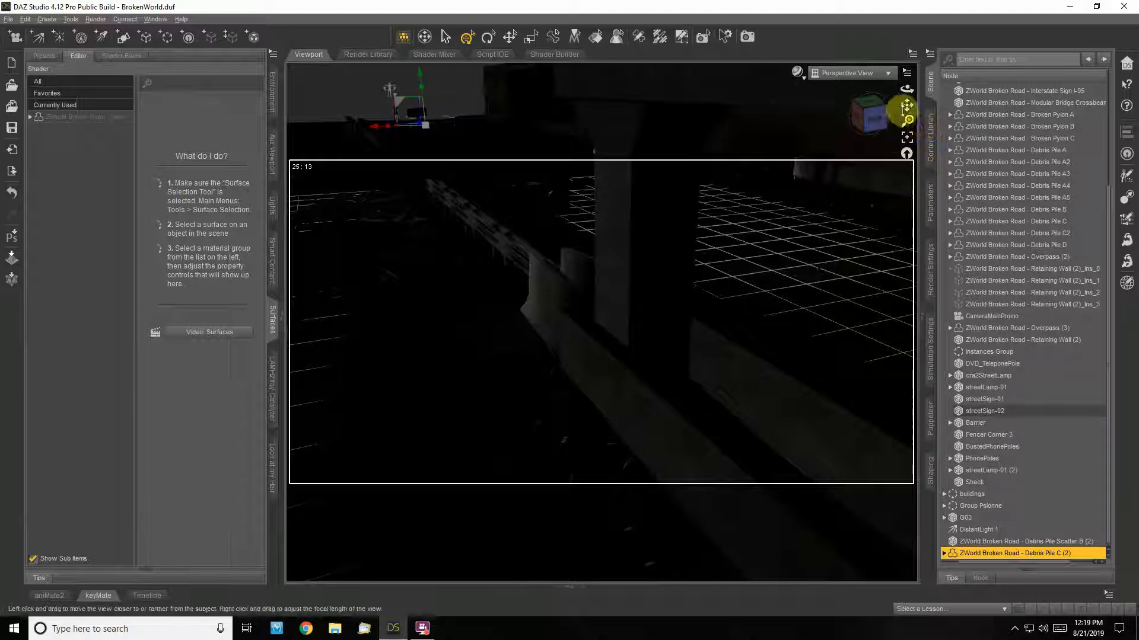
click(908, 137)
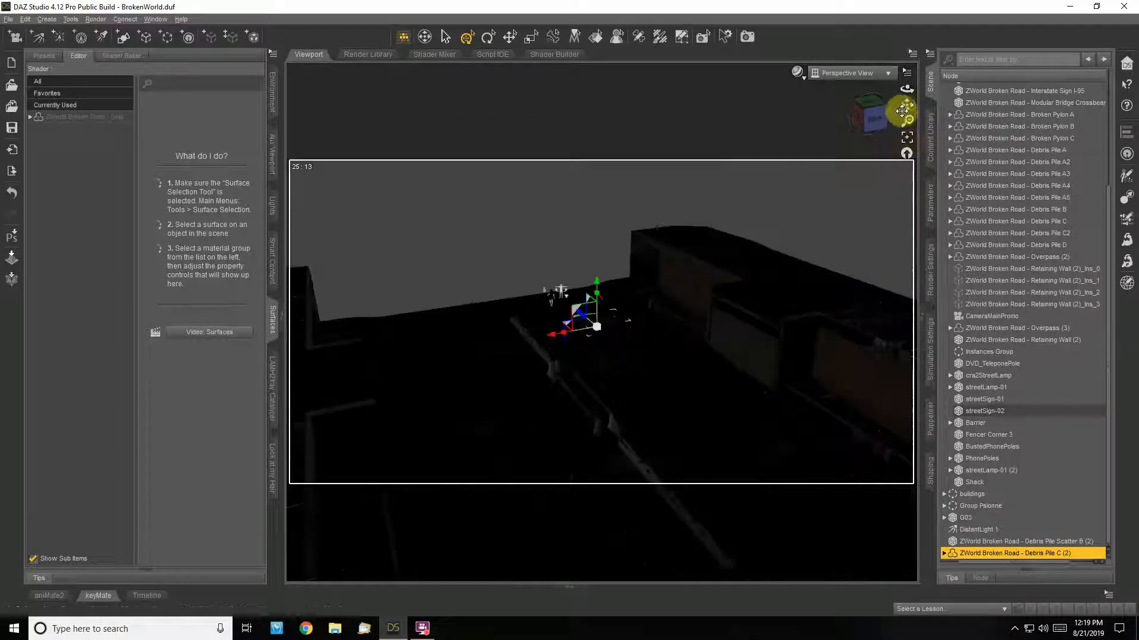
drag(907, 89, 879, 133)
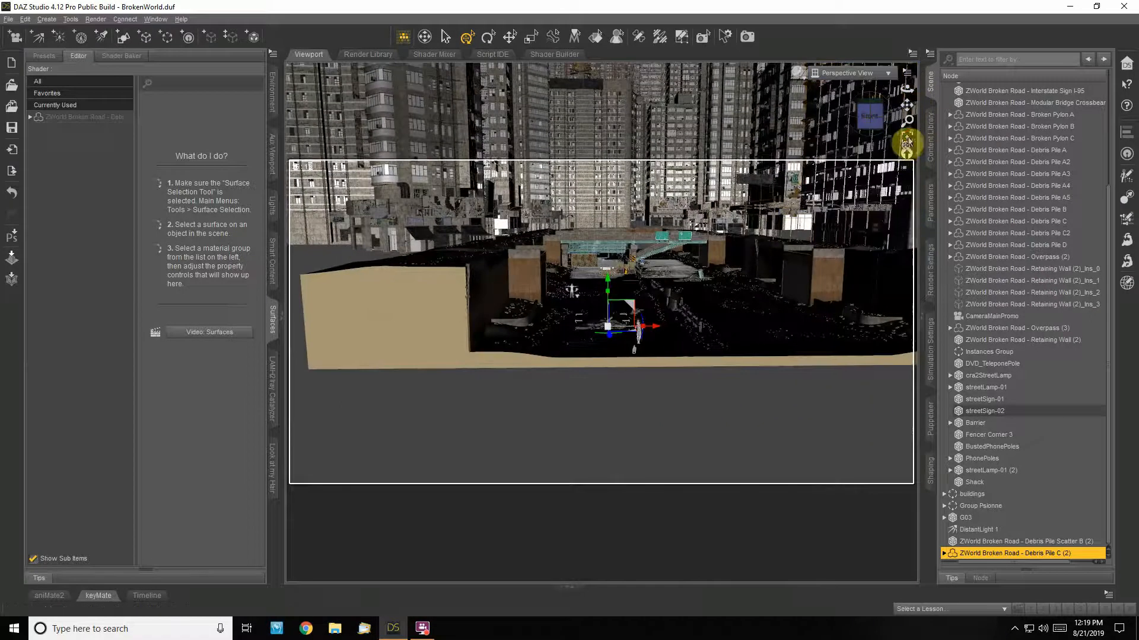
click(907, 140)
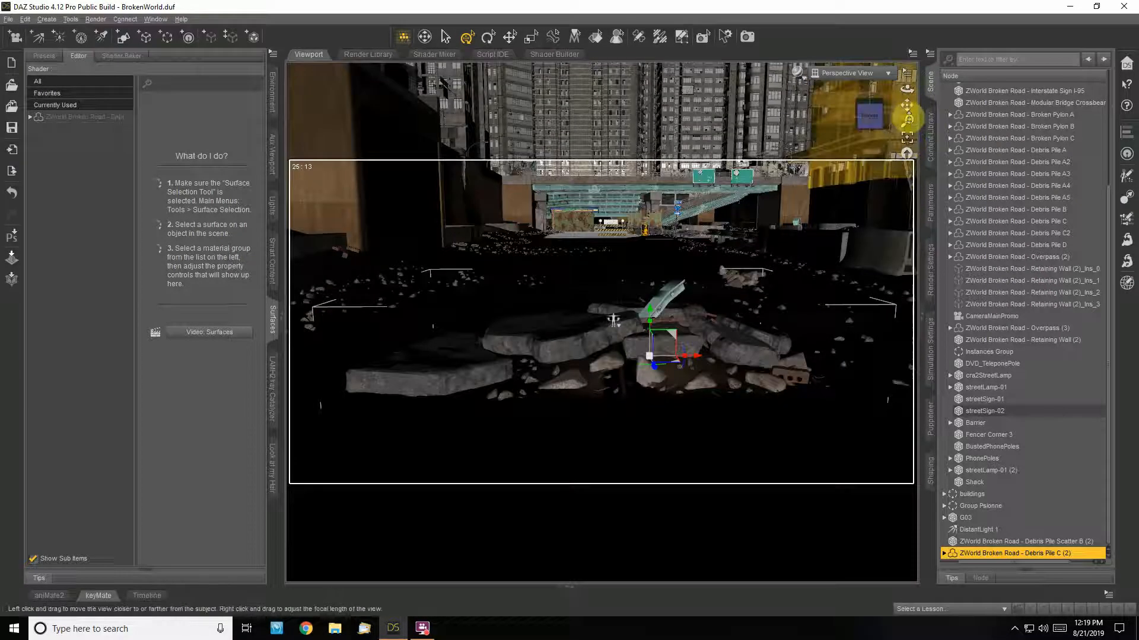
drag(908, 120, 878, 104)
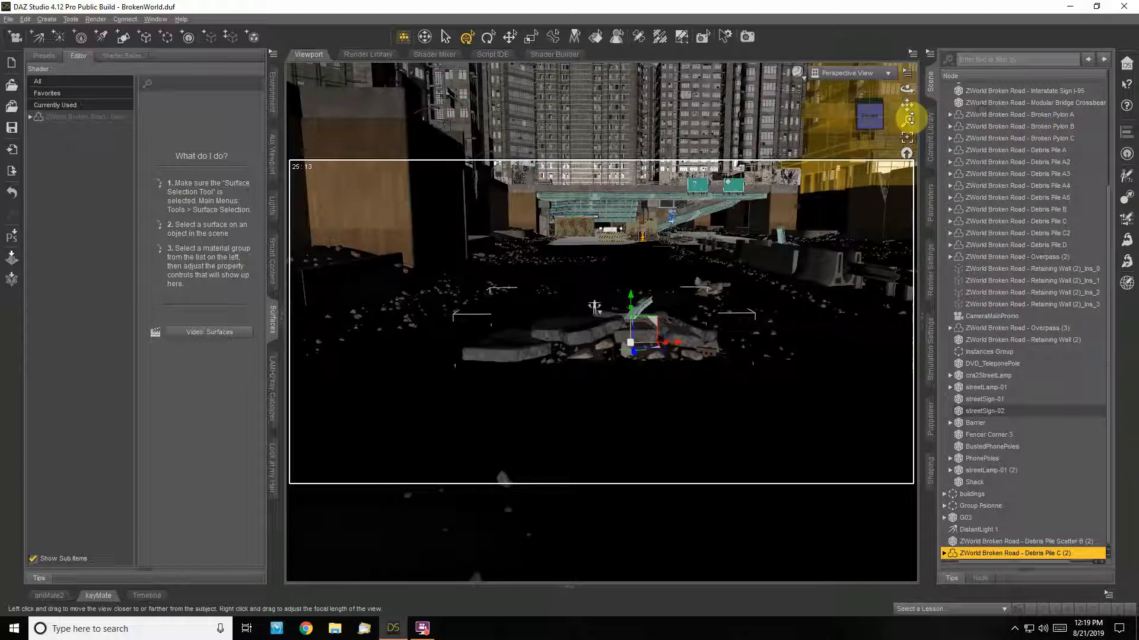
Reselect Debris Pile C (2) and, through Camera 1, position it at X Translate -837.24 and Z Translate 6167.11.
click(875, 106)
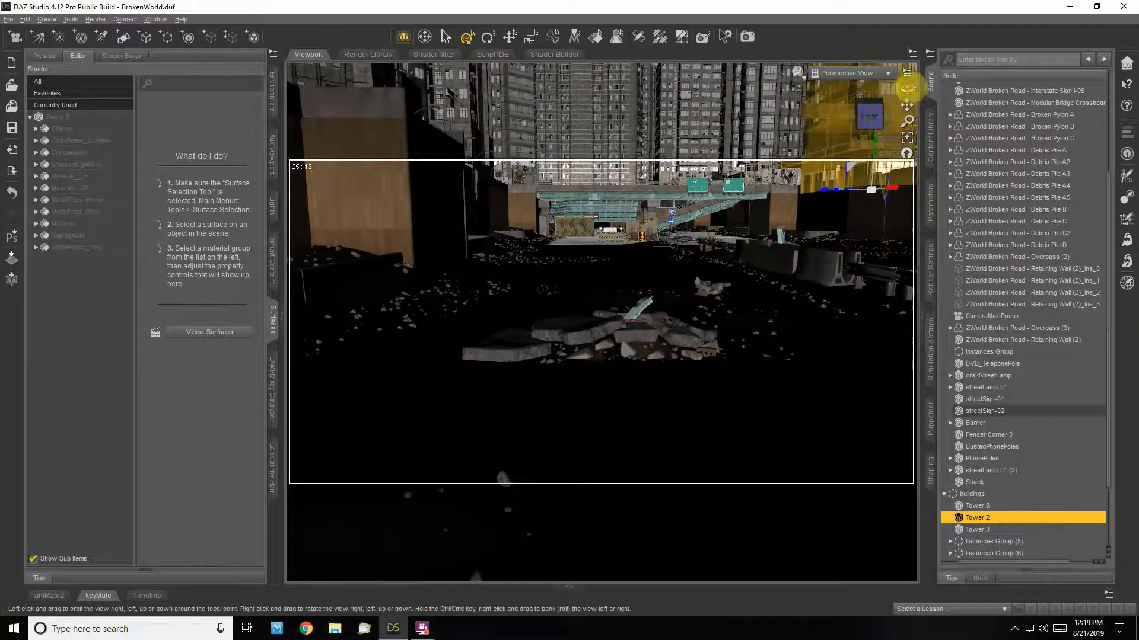
drag(907, 88, 819, 119)
click(628, 335)
click(846, 73)
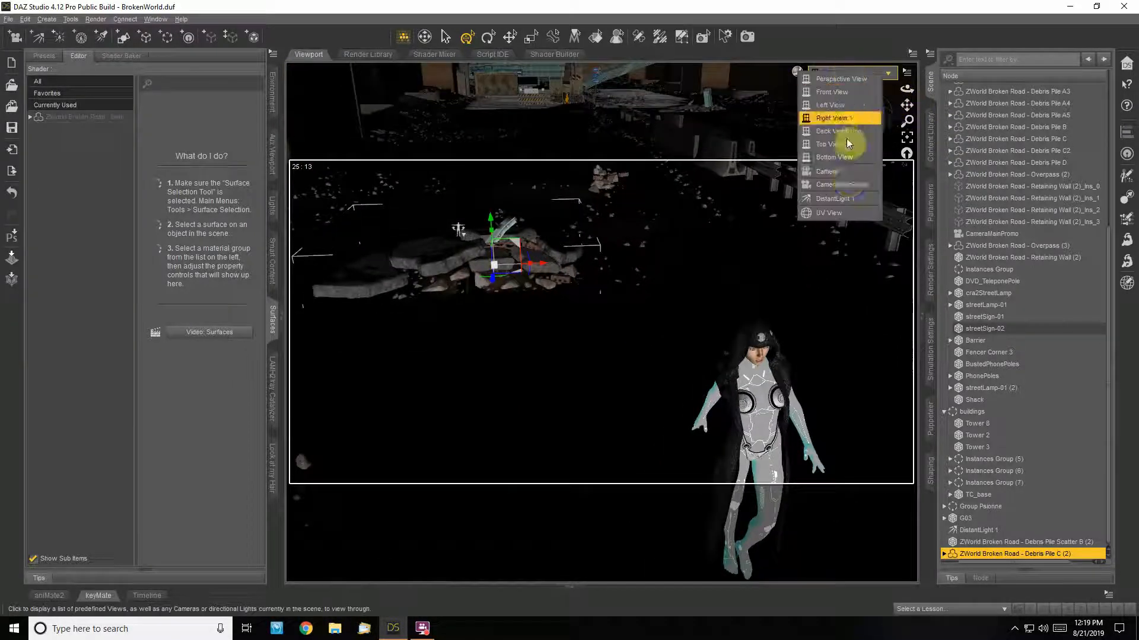
click(846, 178)
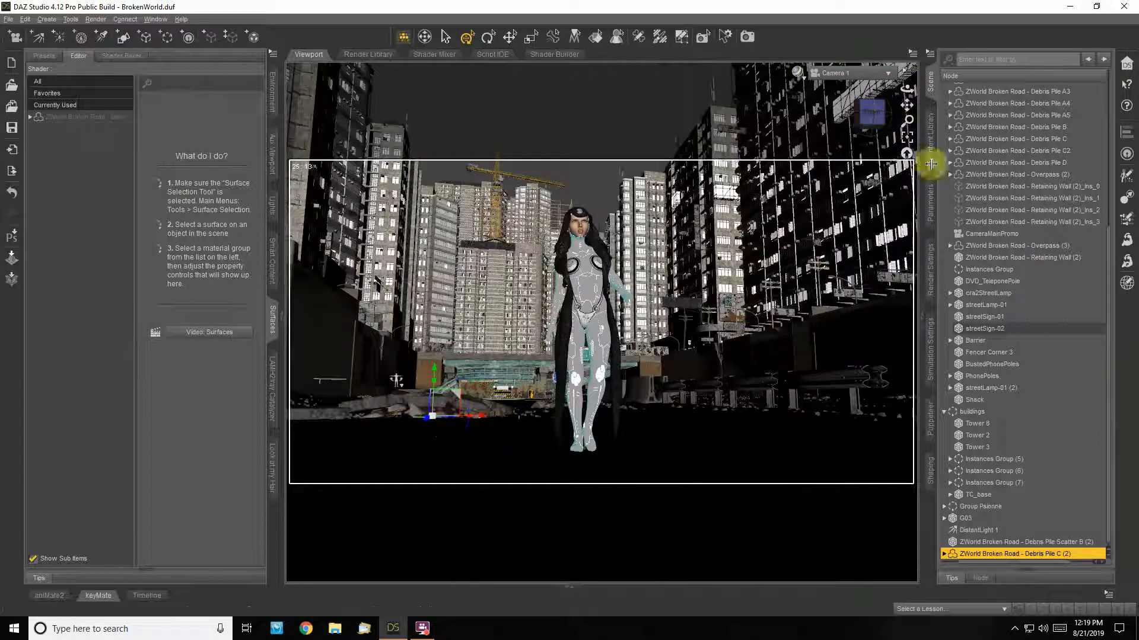
click(930, 202)
mouse_move(1061, 129)
mouse_down()
mouse_move(1131, 130)
mouse_move(1042, 131)
mouse_move(1060, 125)
mouse_move(1036, 109)
mouse_move(1061, 108)
mouse_up()
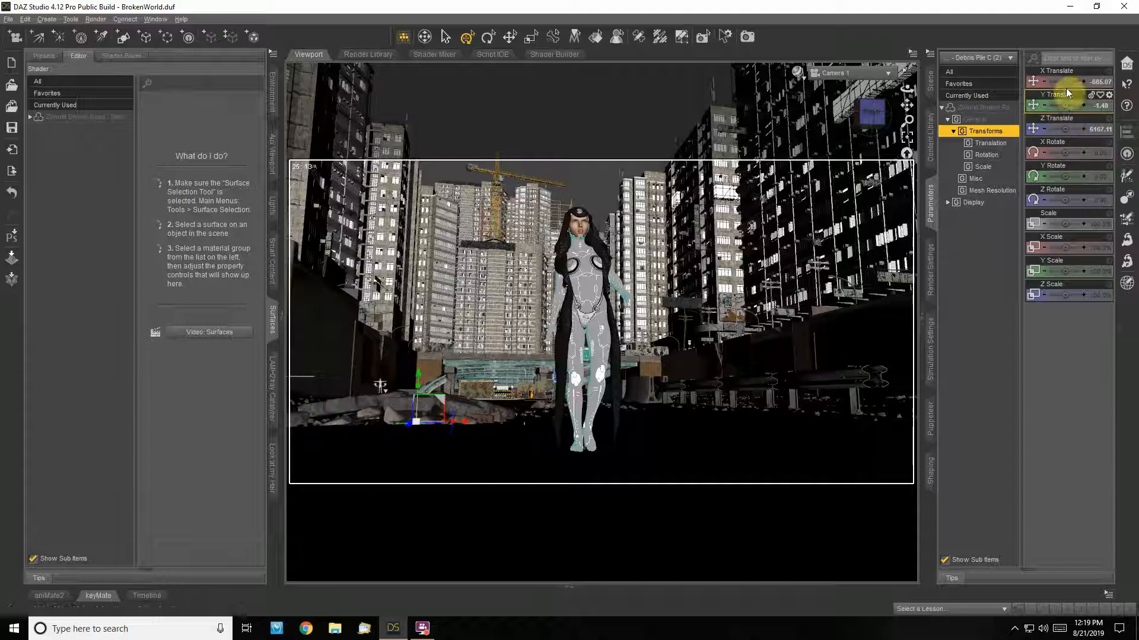
mouse_move(1061, 82)
mouse_down()
mouse_move(1050, 82)
mouse_move(1066, 83)
mouse_up()
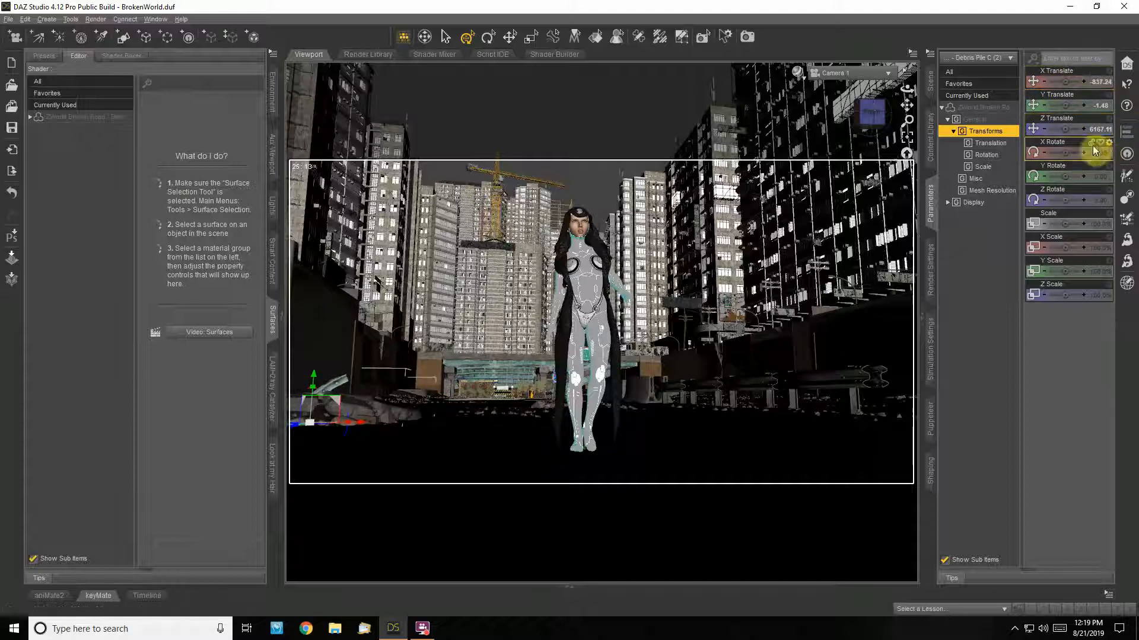
Position Debris Pile Scatter B (2) beside the road in Camera 1 at X Translate -257.00, Y Translate 0.93 and Z Translate 6610.67.
click(930, 81)
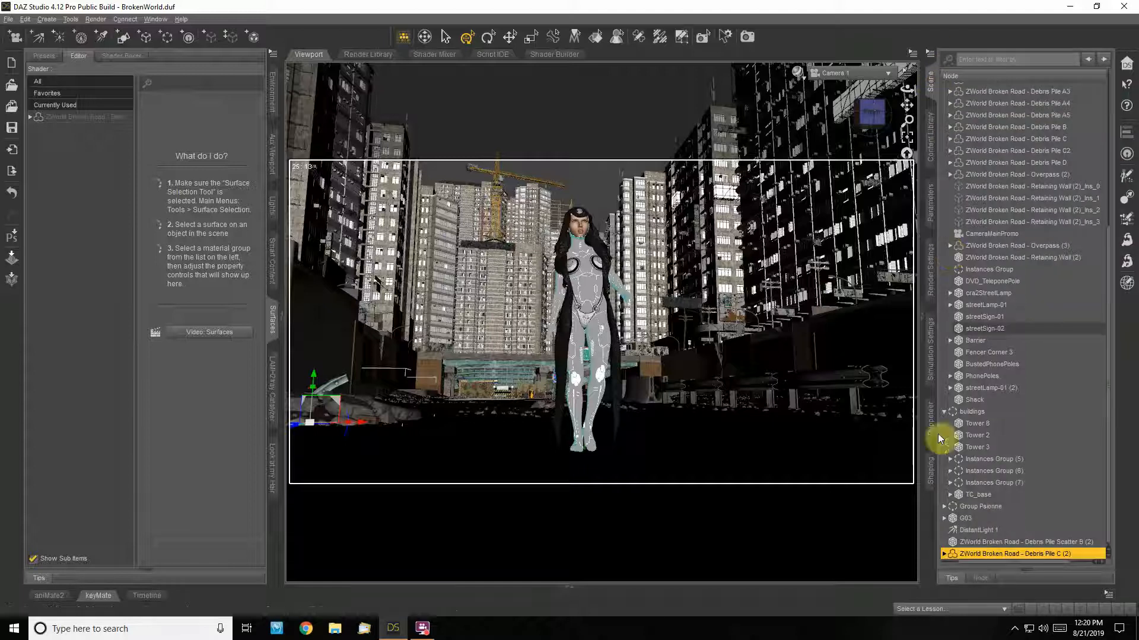
click(993, 538)
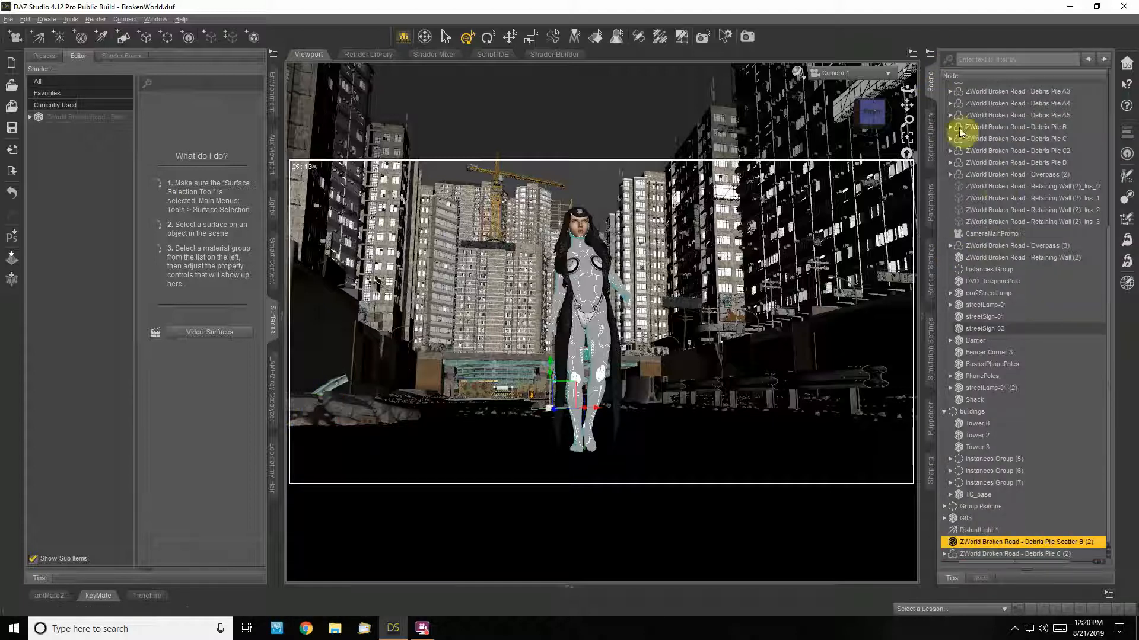
click(931, 156)
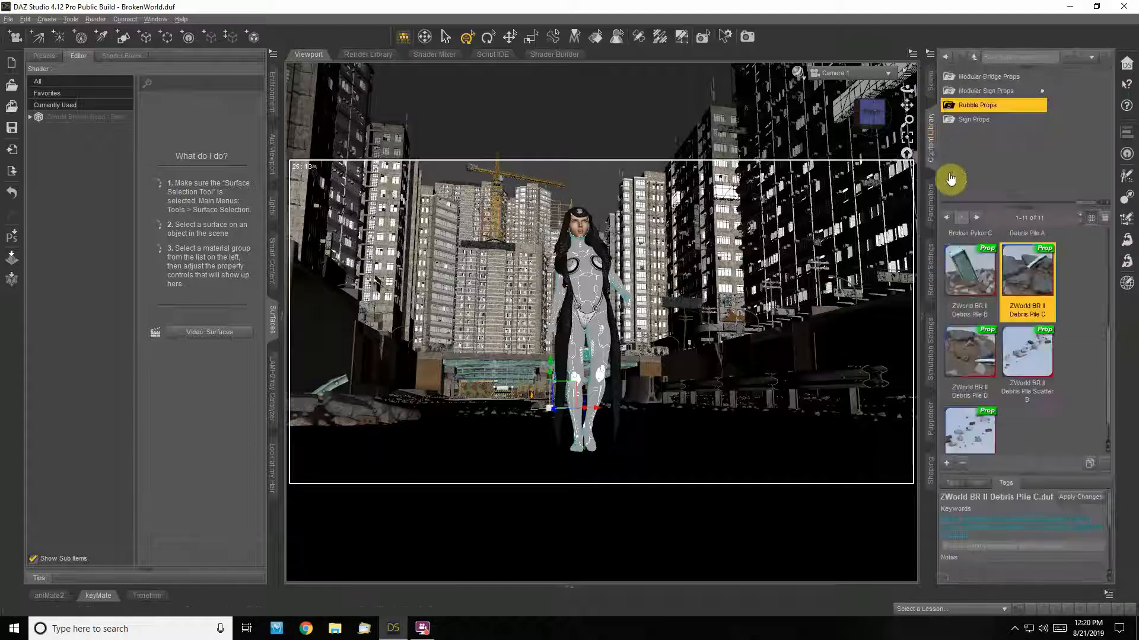
click(930, 204)
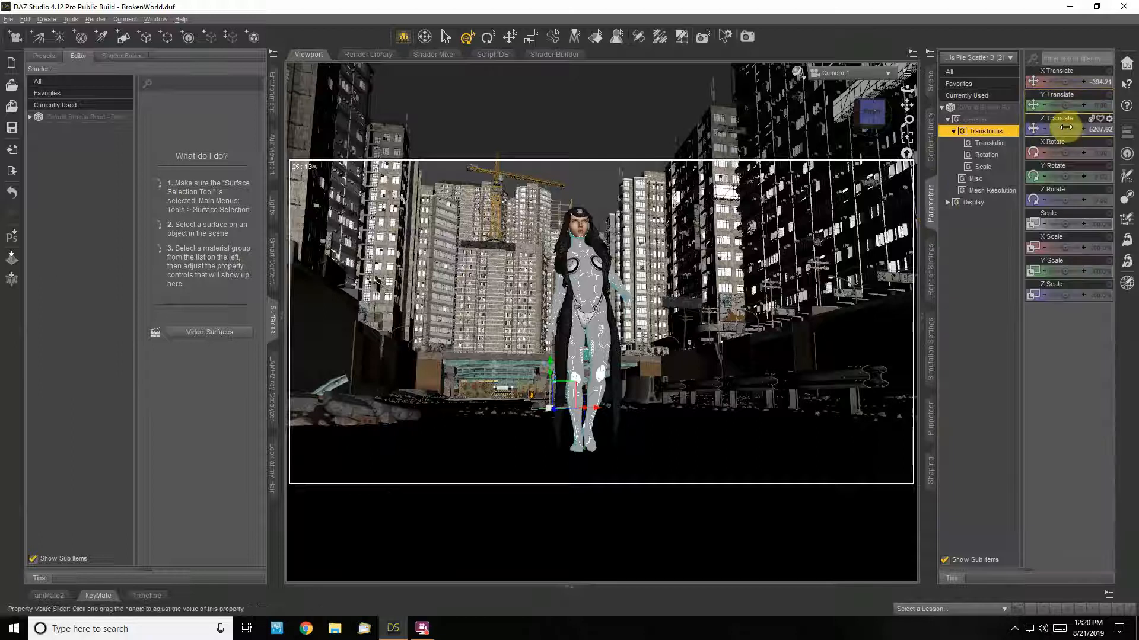
drag(1067, 127, 1136, 181)
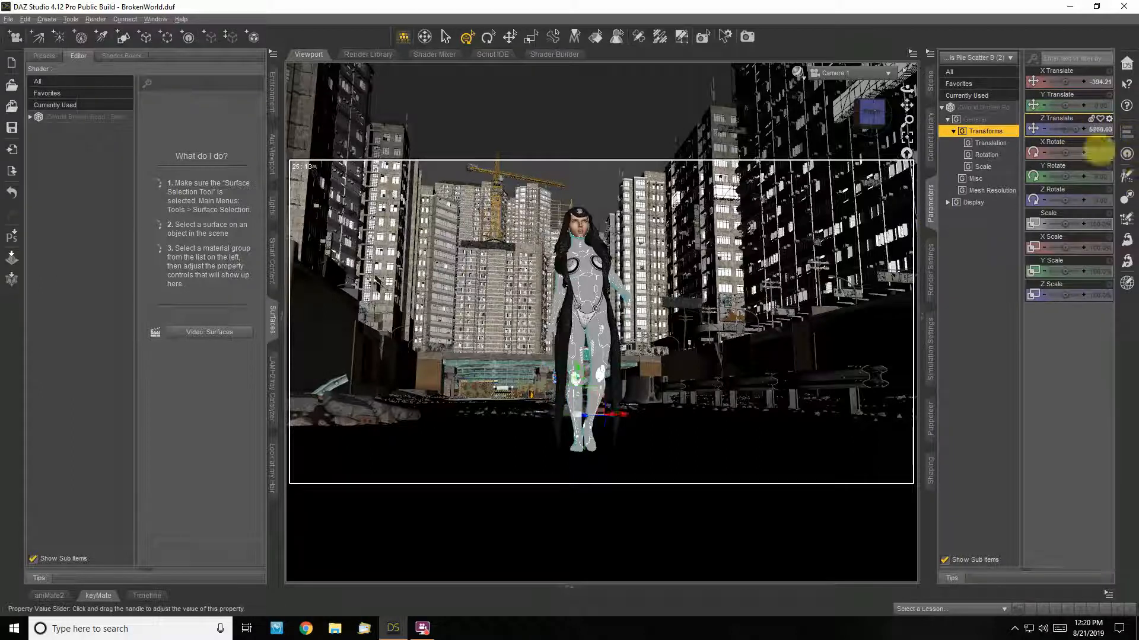
drag(1066, 126, 1129, 169)
drag(1066, 127, 1129, 143)
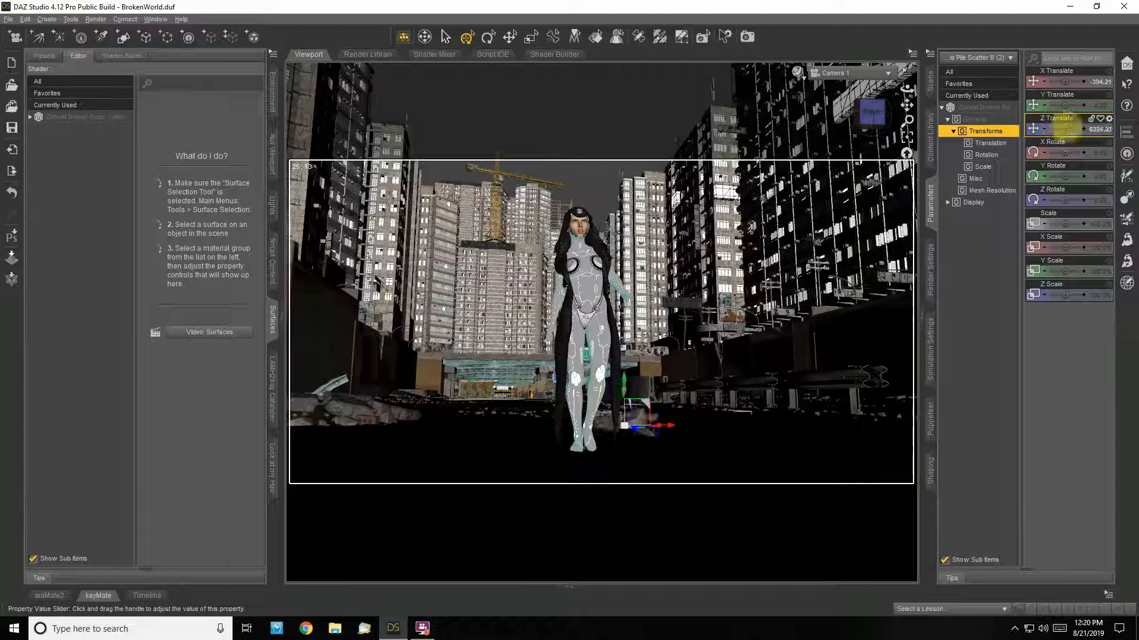
drag(1066, 127, 1126, 130)
drag(1066, 126, 1079, 126)
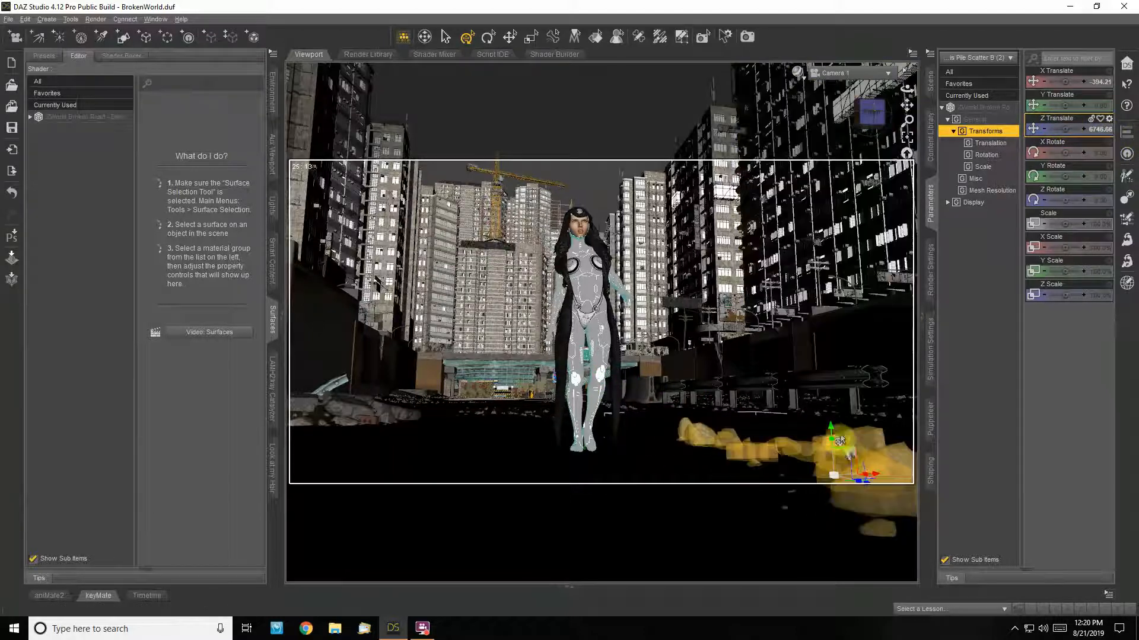
mouse_move(830, 436)
mouse_down()
mouse_move(827, 445)
mouse_move(831, 412)
mouse_move(832, 433)
mouse_up()
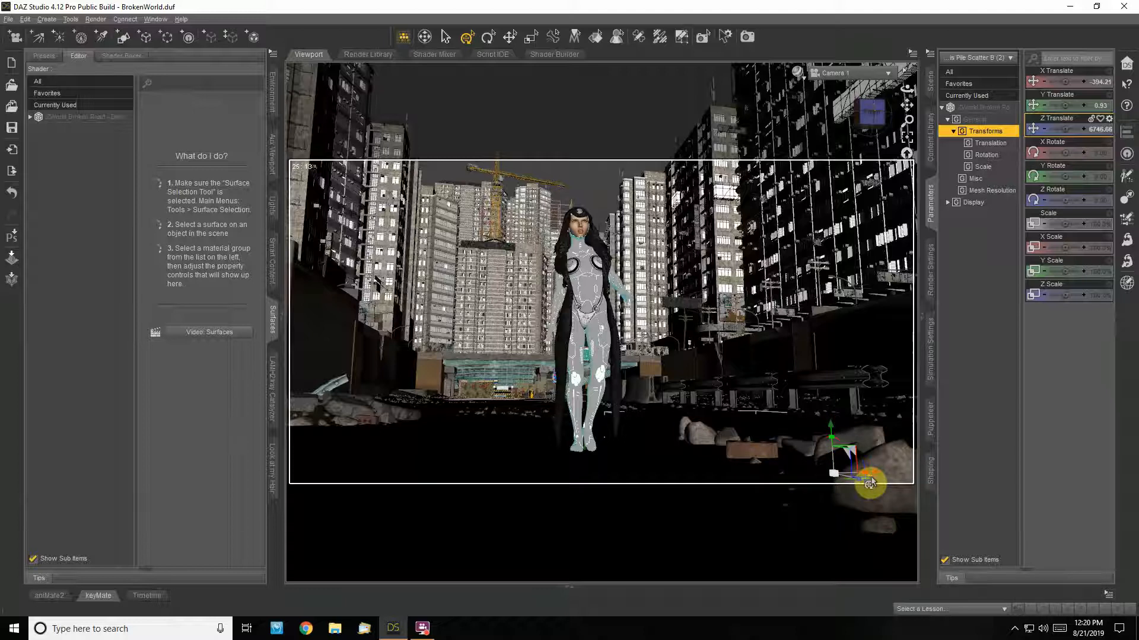
drag(870, 481, 898, 451)
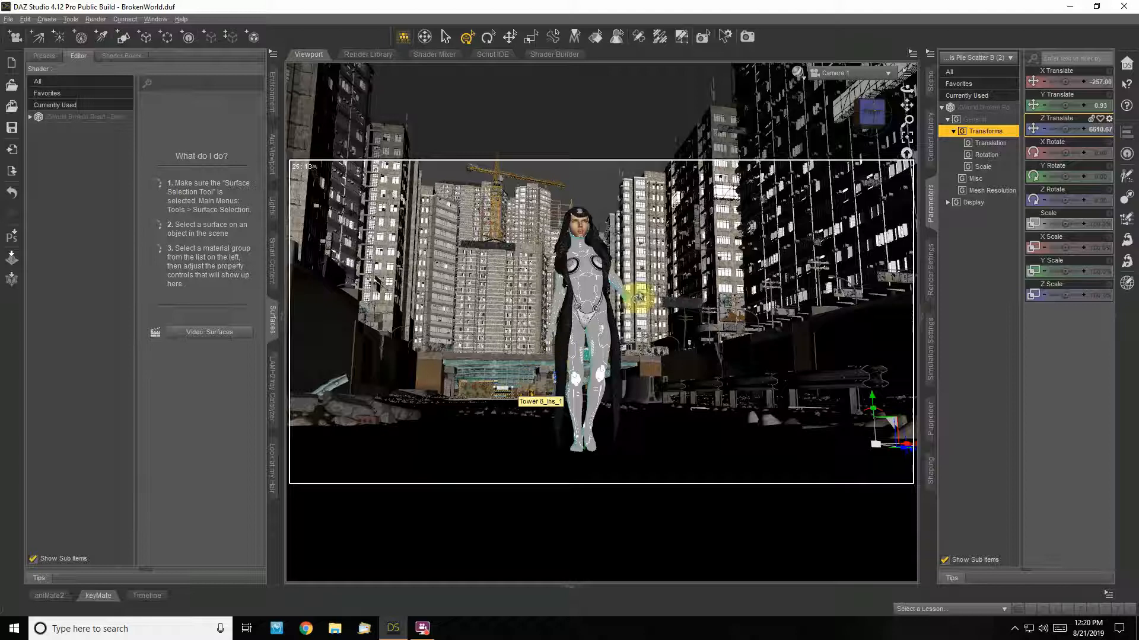
Browse the ZWorld BR II Rubble Props, examining Broken Pylon C and Debris Pile A as candidates for the scene.
click(932, 156)
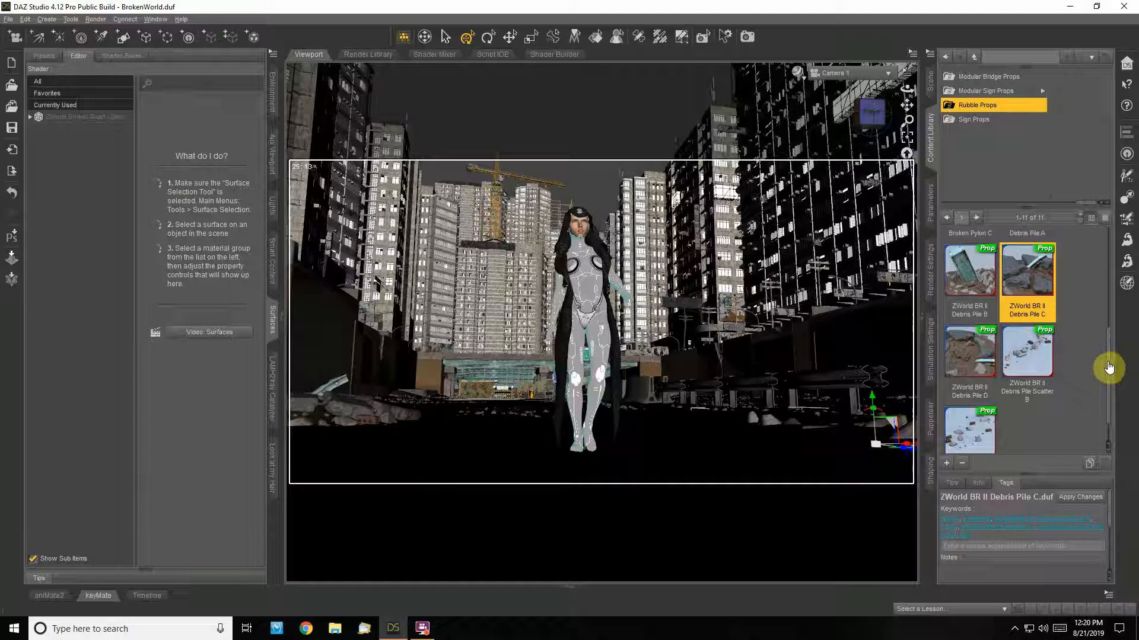
drag(1108, 366, 1110, 318)
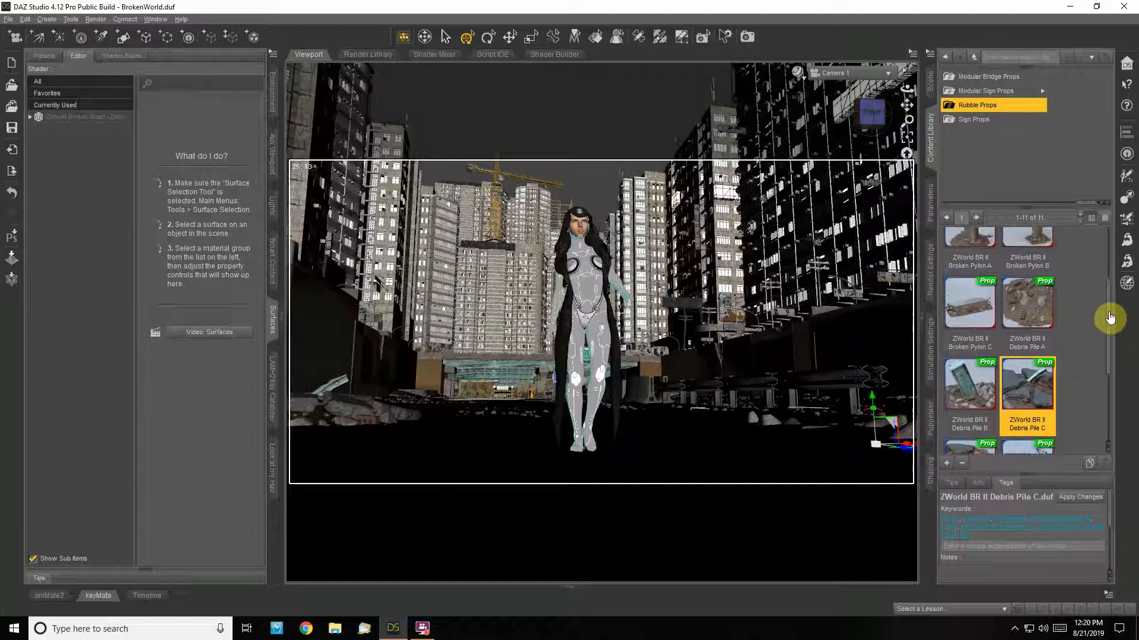
mouse_move(981, 319)
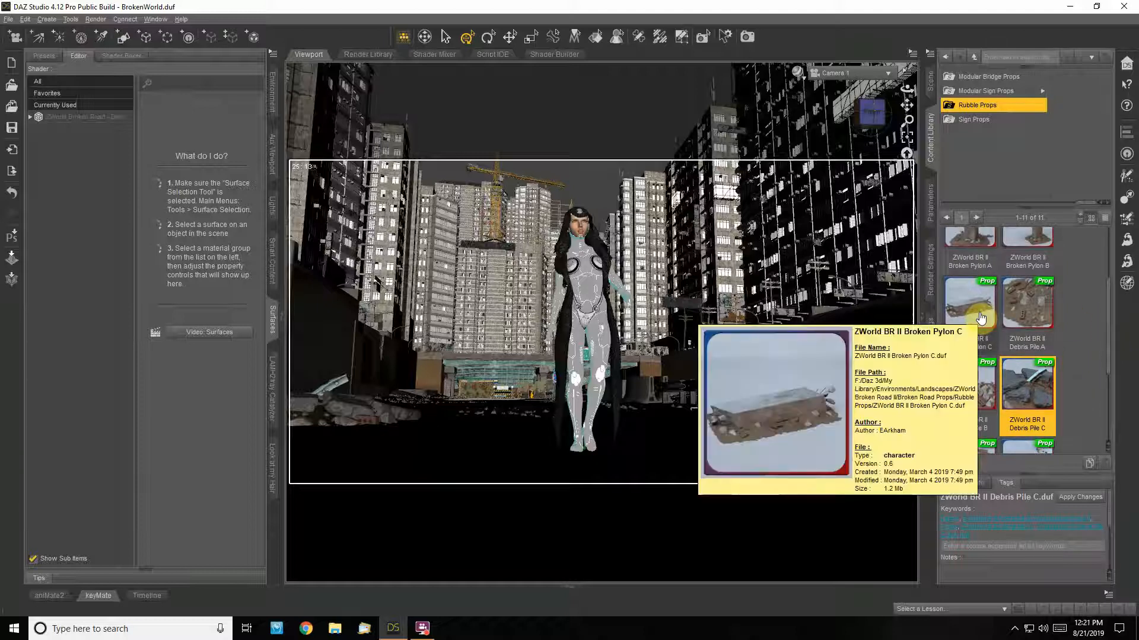
mouse_move(1052, 313)
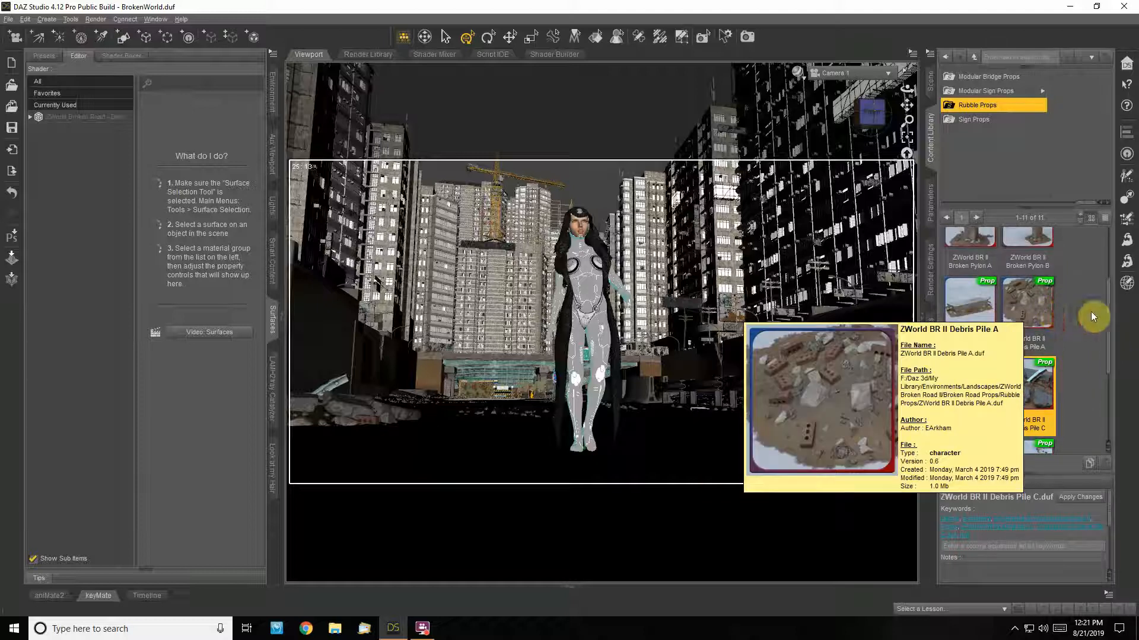
mouse_move(1110, 318)
mouse_down()
mouse_move(1104, 271)
mouse_move(1104, 303)
mouse_up()
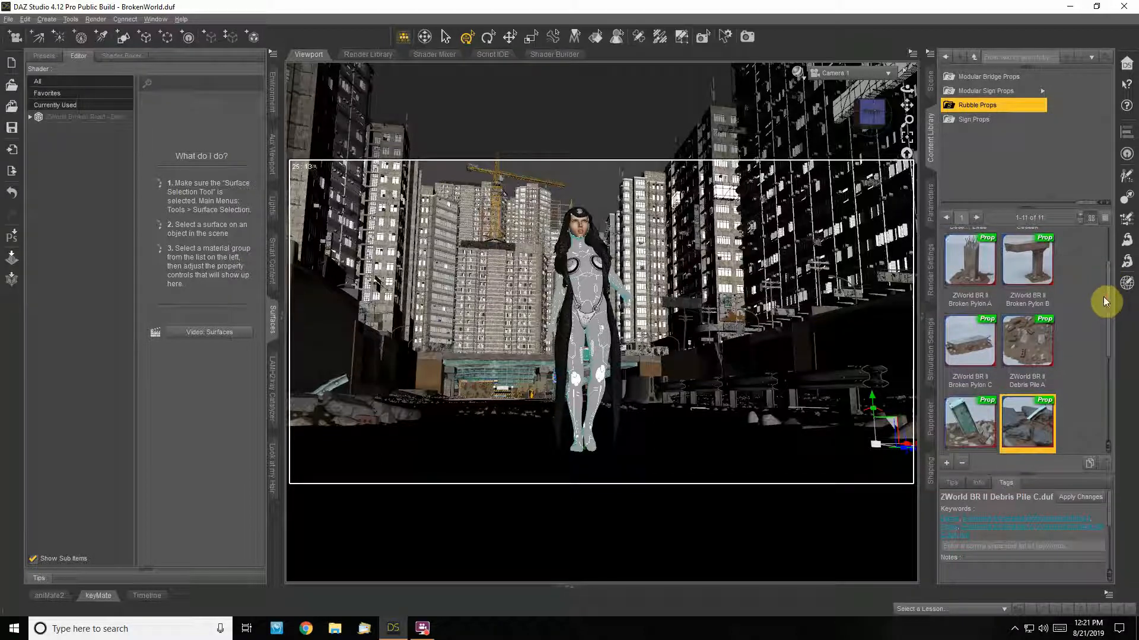